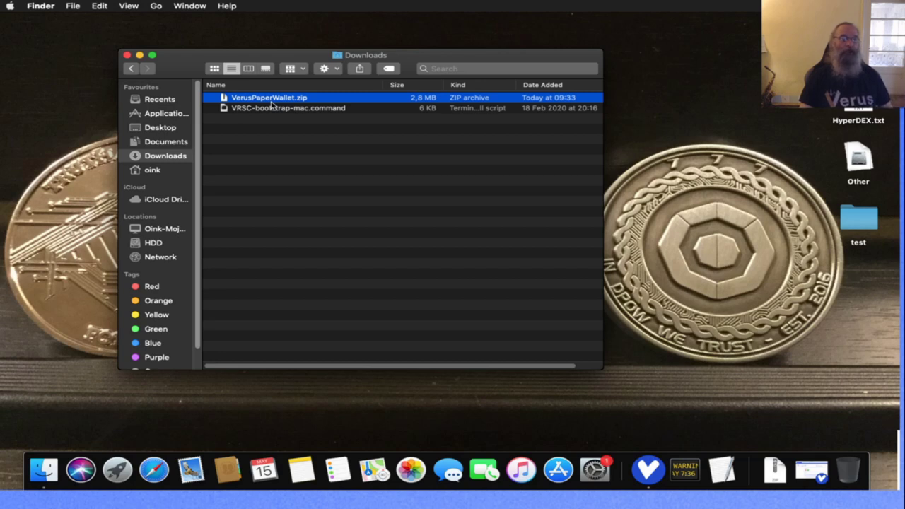
Step: Extract VerusPaperWallet.zip and expand the new folder to reveal its signature file and inner zip
double_click(272, 103)
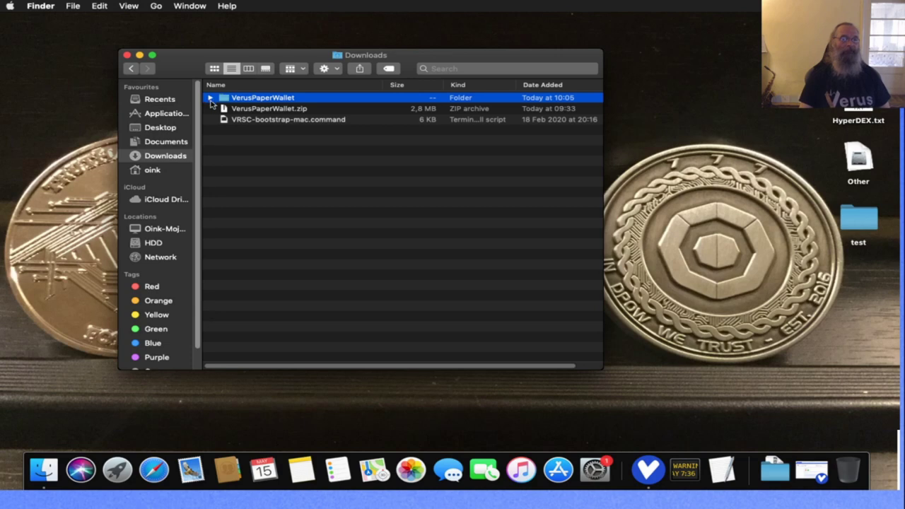
click(210, 99)
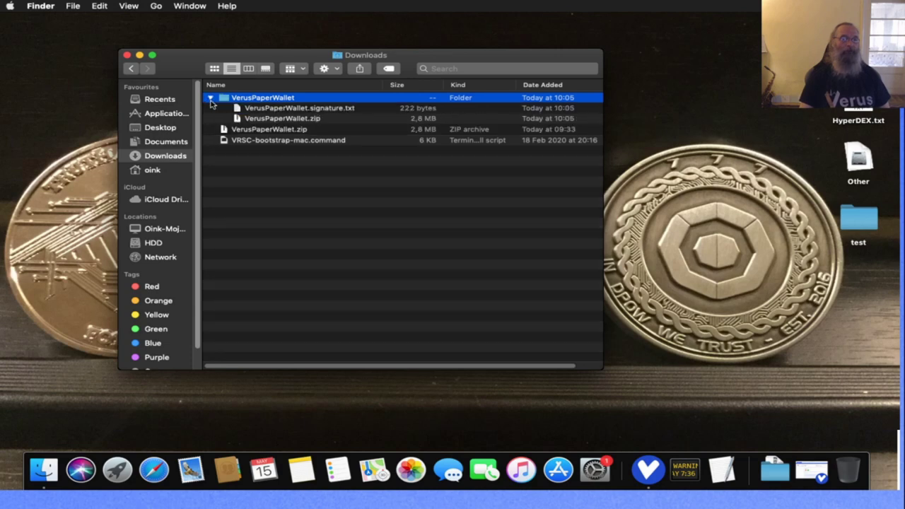
click(305, 119)
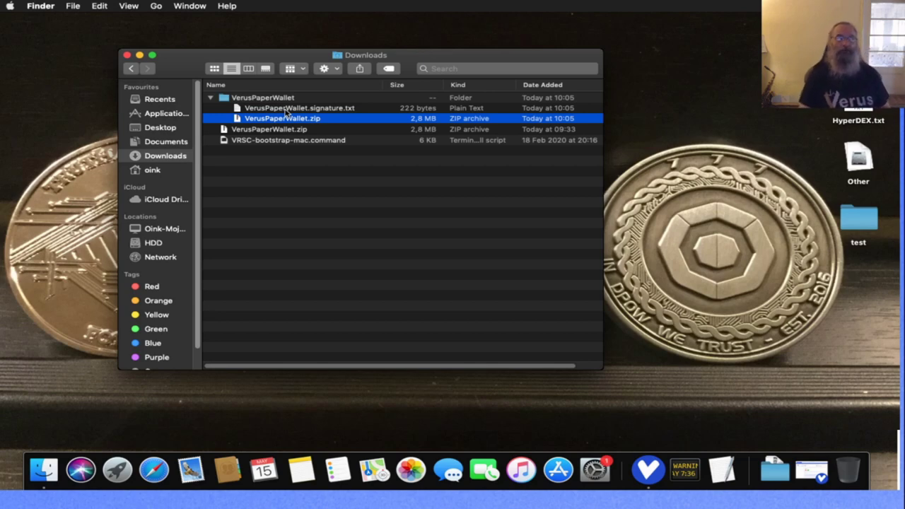
Step: Open VerusPaperWallet.signature.txt in TextEdit and select the signer identity value
double_click(286, 108)
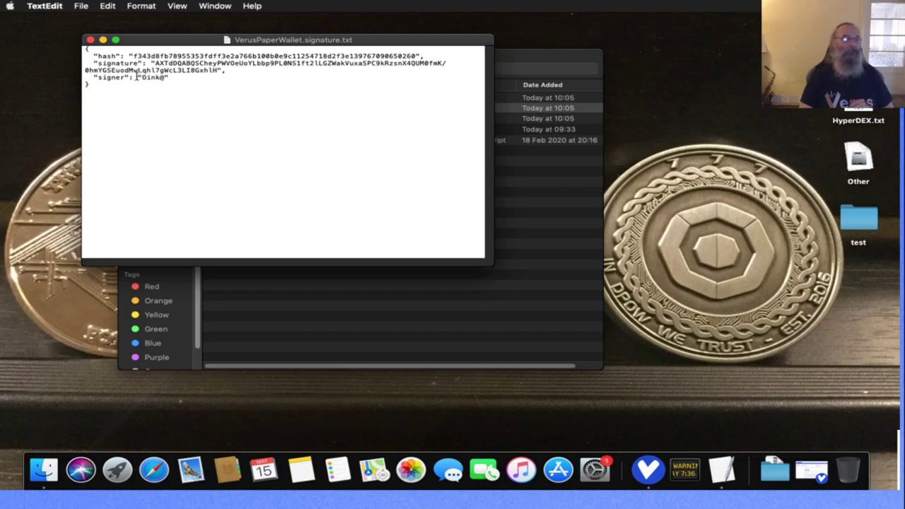
drag(142, 77, 167, 77)
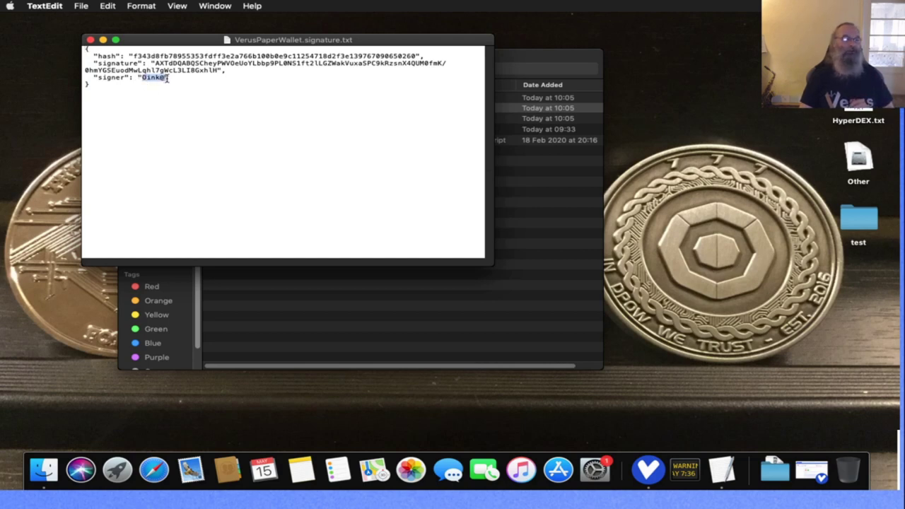
Step: Bring the Verus Desktop window forward and switch to the Verus Identities tab
click(655, 482)
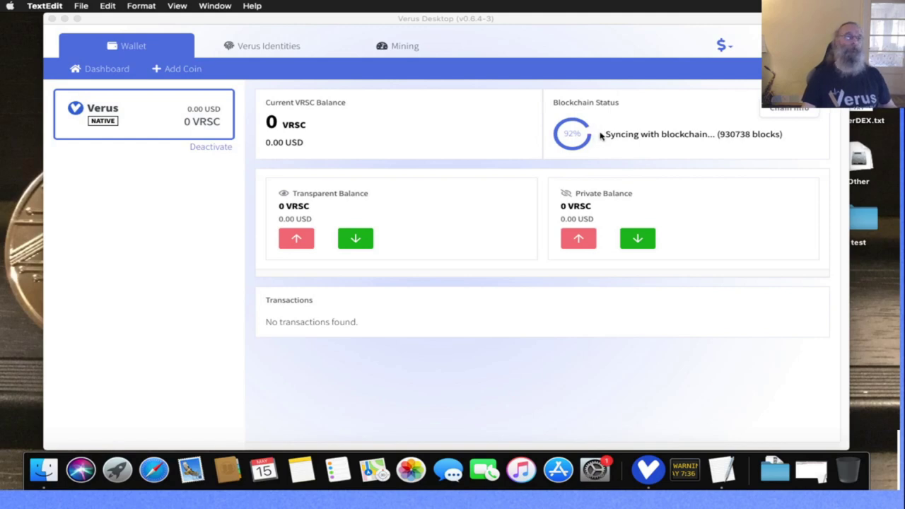
click(278, 47)
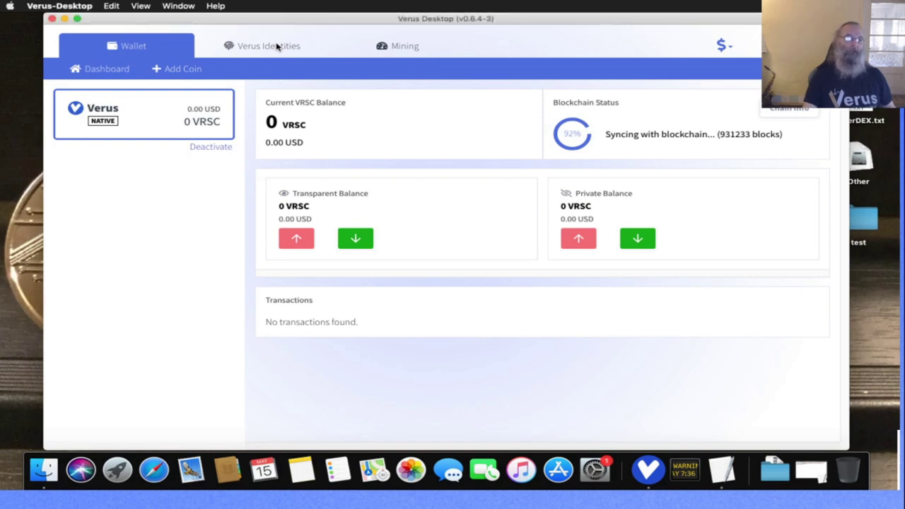
click(266, 45)
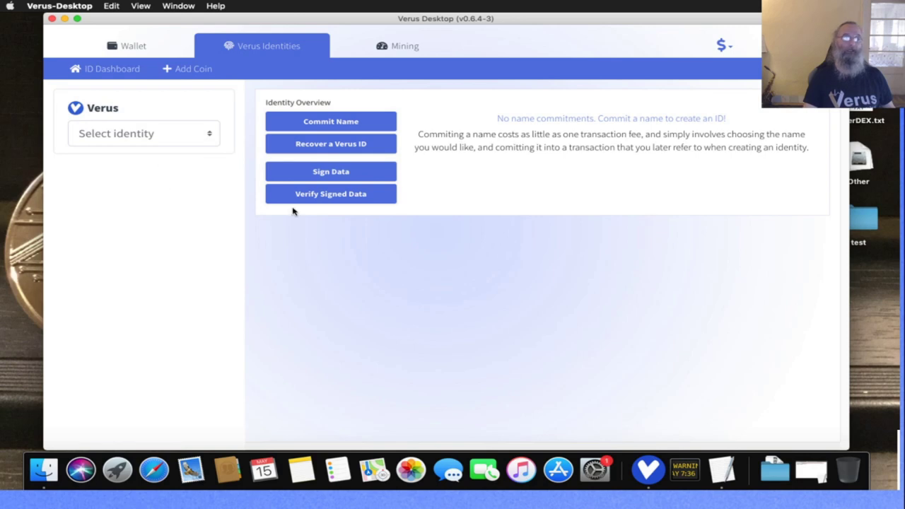
Step: Open Verify Signed Data and set the data type to Verify File
click(322, 200)
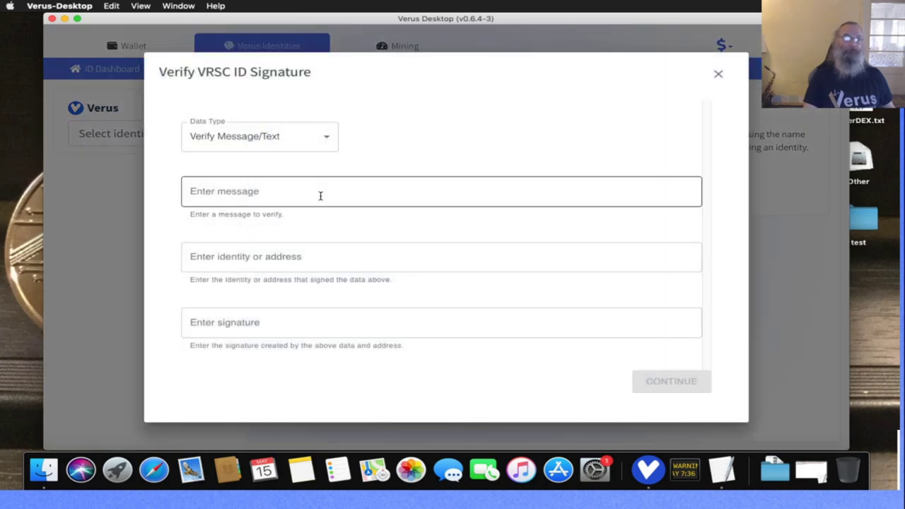
click(326, 139)
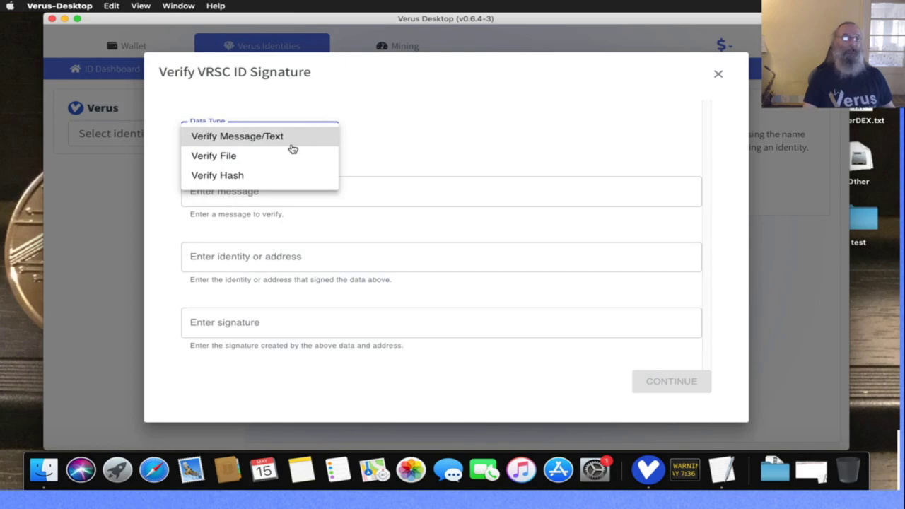
click(236, 157)
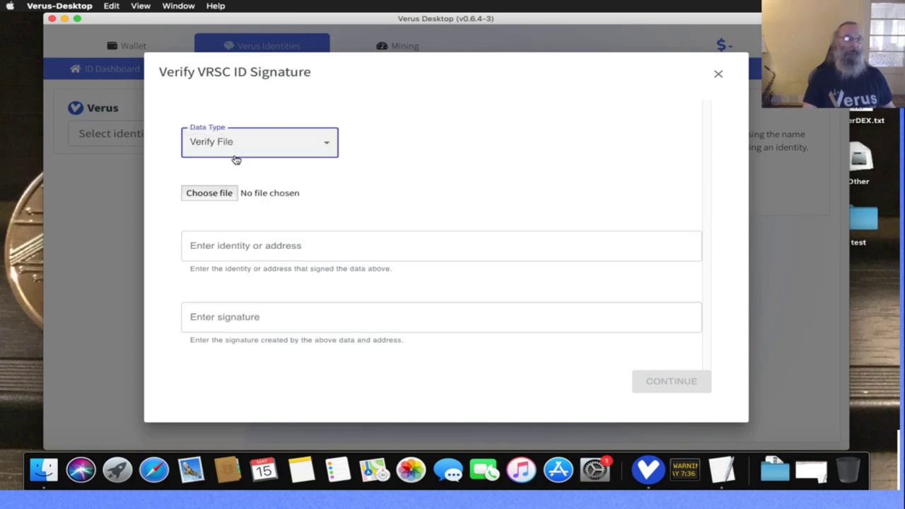
Step: Attach VerusPaperWallet.zip from Downloads > VerusPaperWallet as the file to verify
click(216, 196)
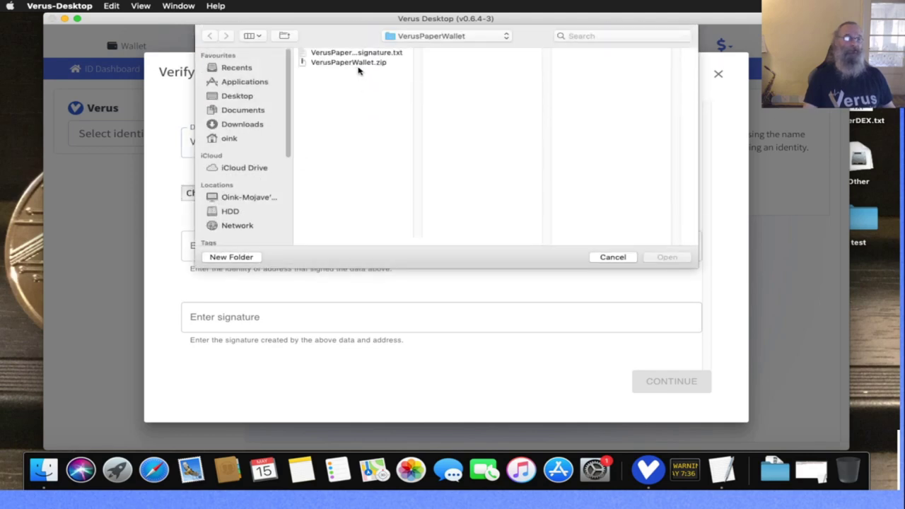
click(232, 125)
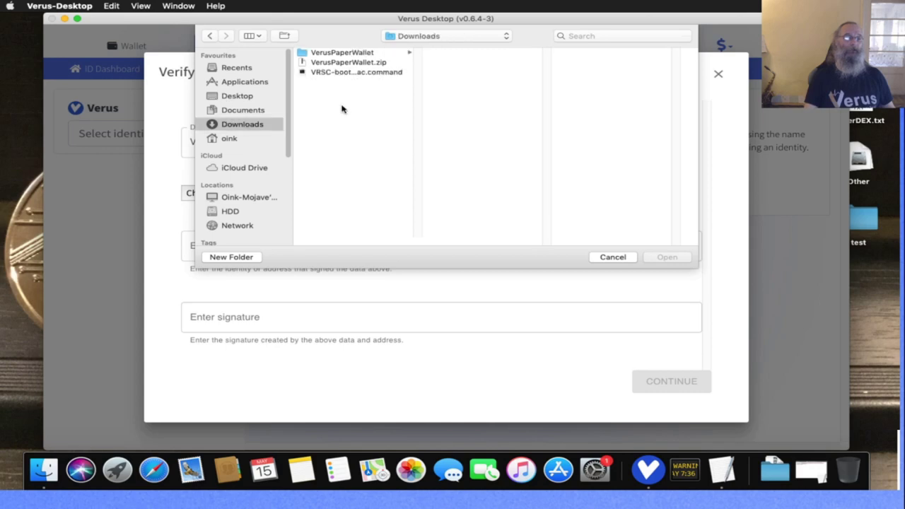
click(354, 53)
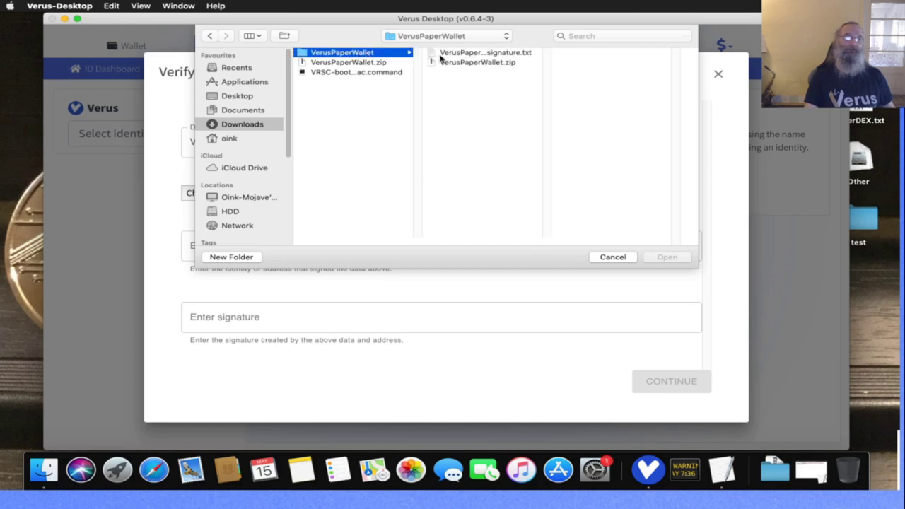
click(466, 65)
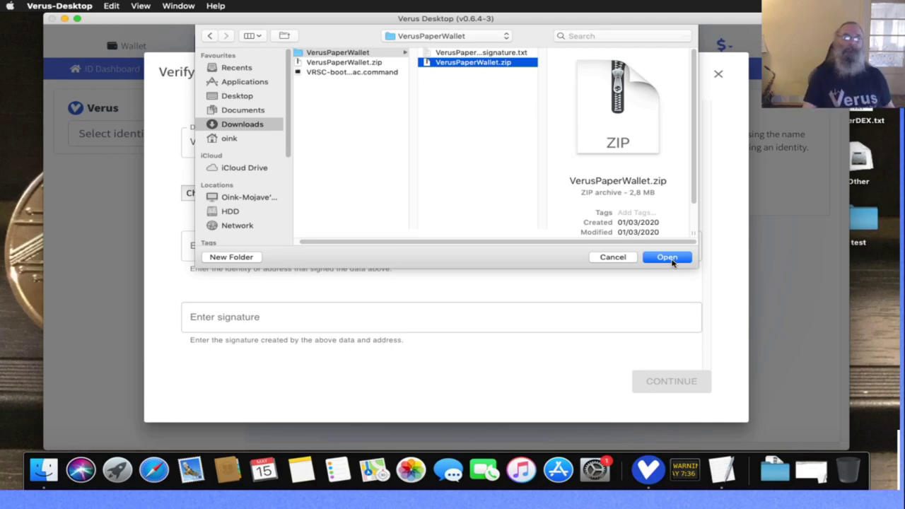
click(668, 258)
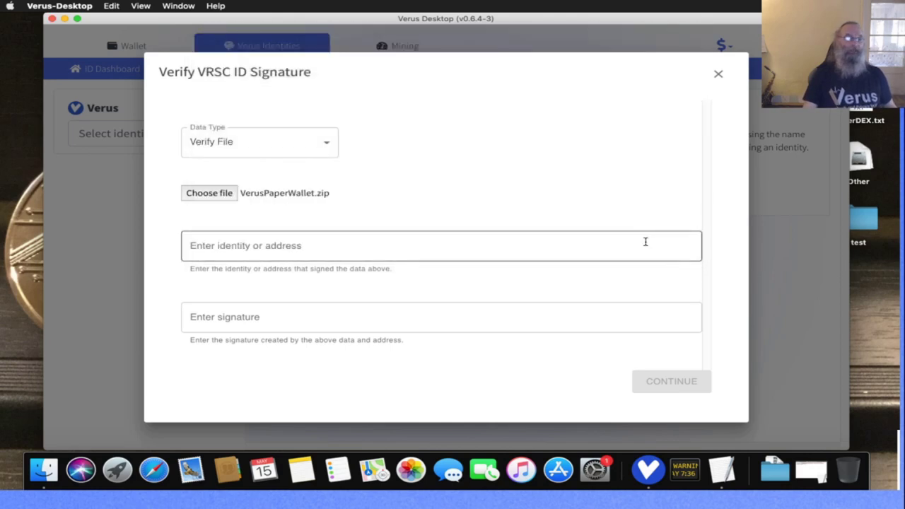
Step: Enter the signer's VerusID, read from the signature file, in the identity field
click(453, 248)
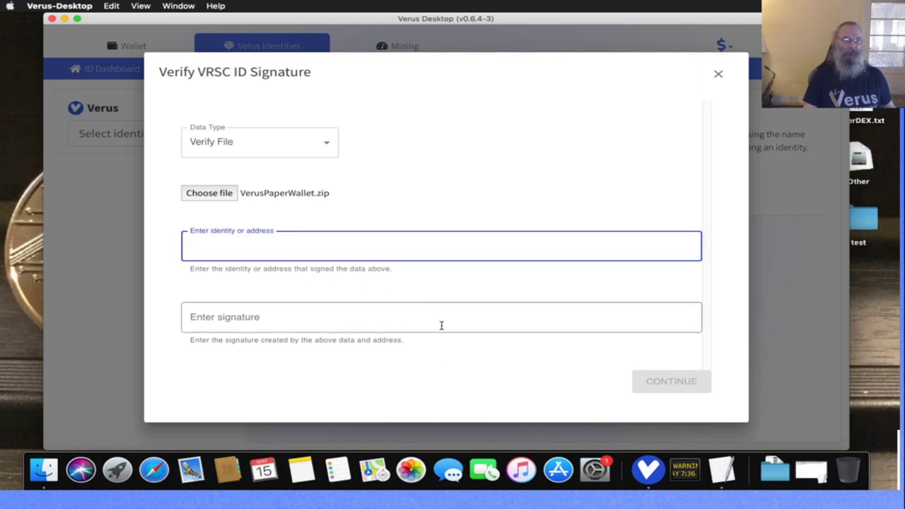
click(723, 473)
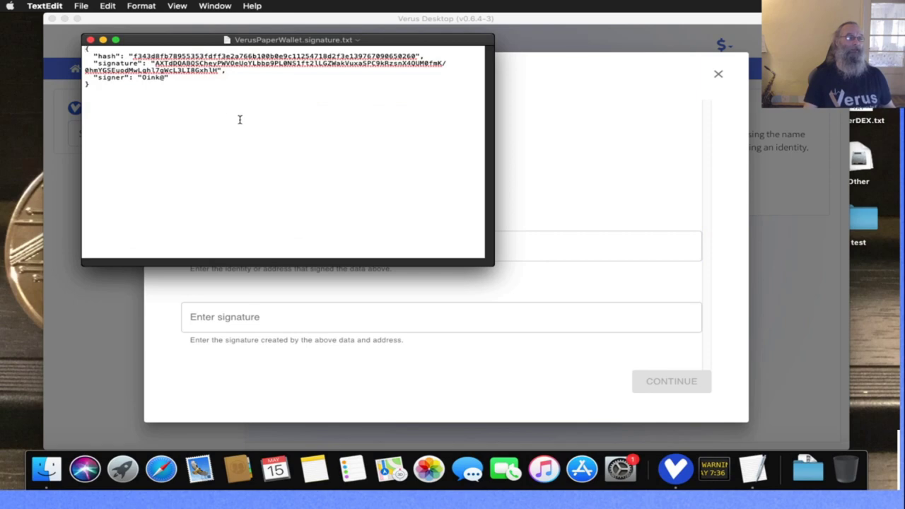
click(288, 290)
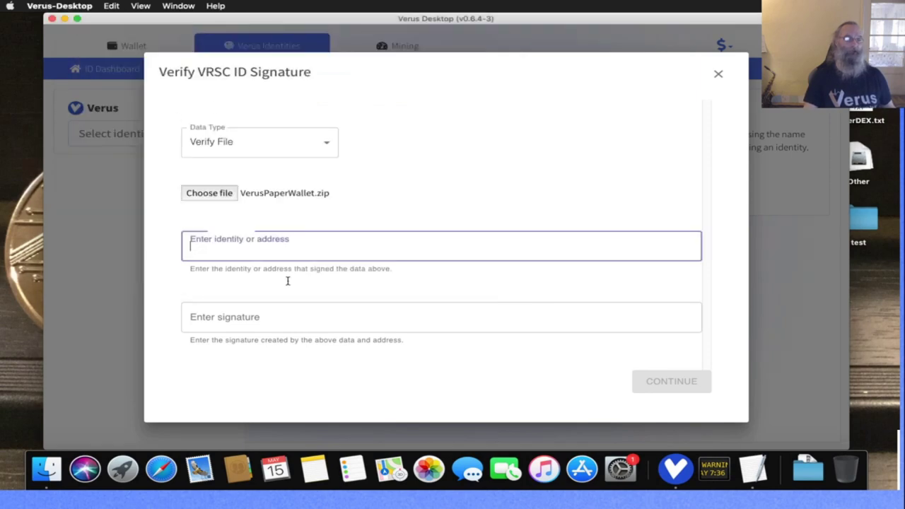
text(Oink@)
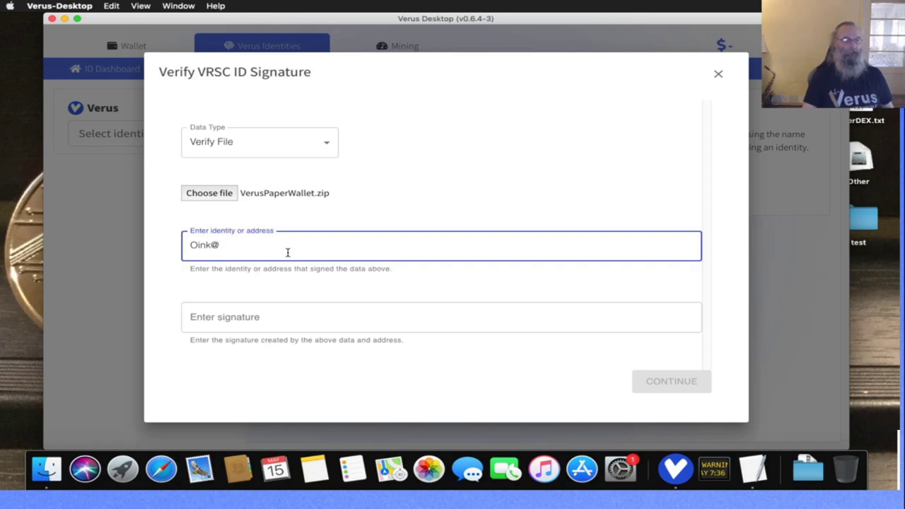
Step: Copy the signature value from the signature file and paste it into the signature field
click(268, 321)
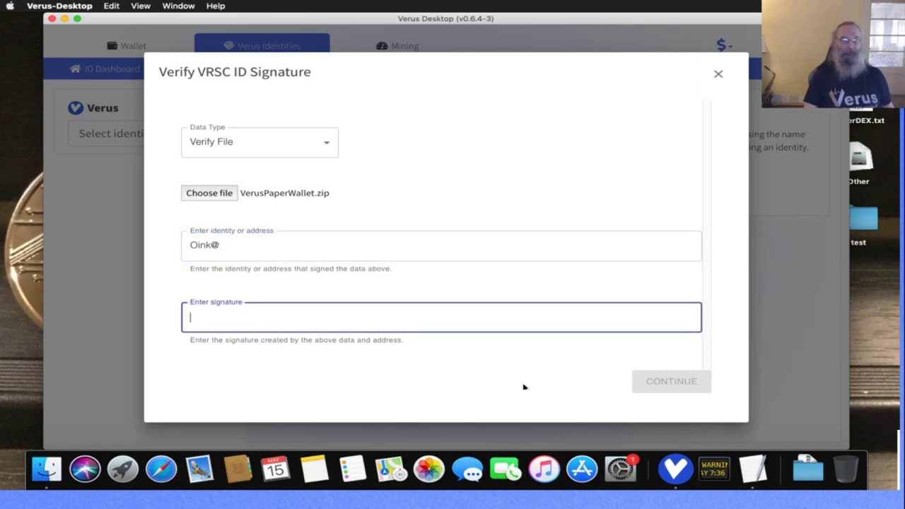
click(754, 471)
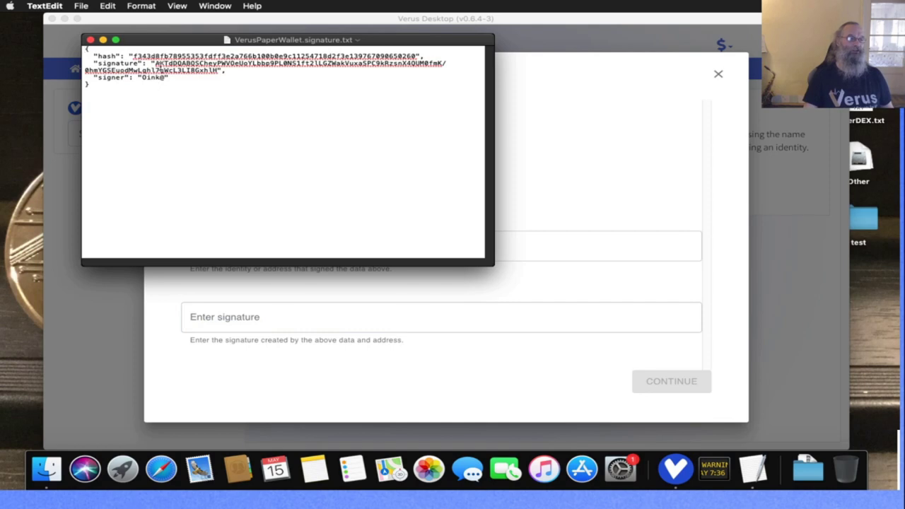
drag(155, 63, 178, 66)
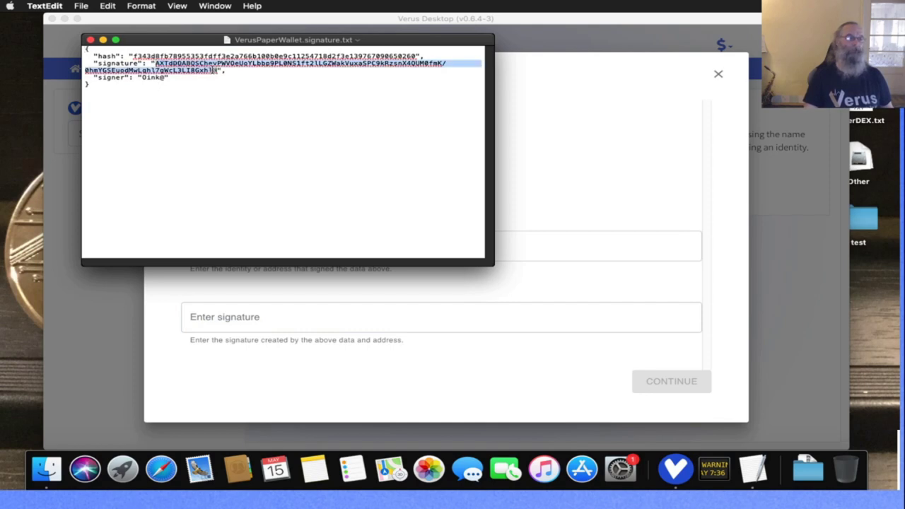
right_click(213, 70)
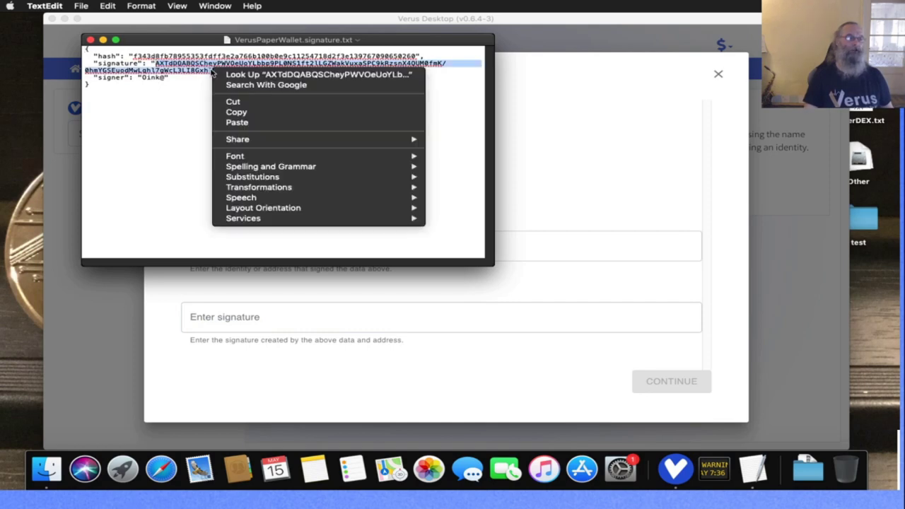
click(238, 114)
click(221, 316)
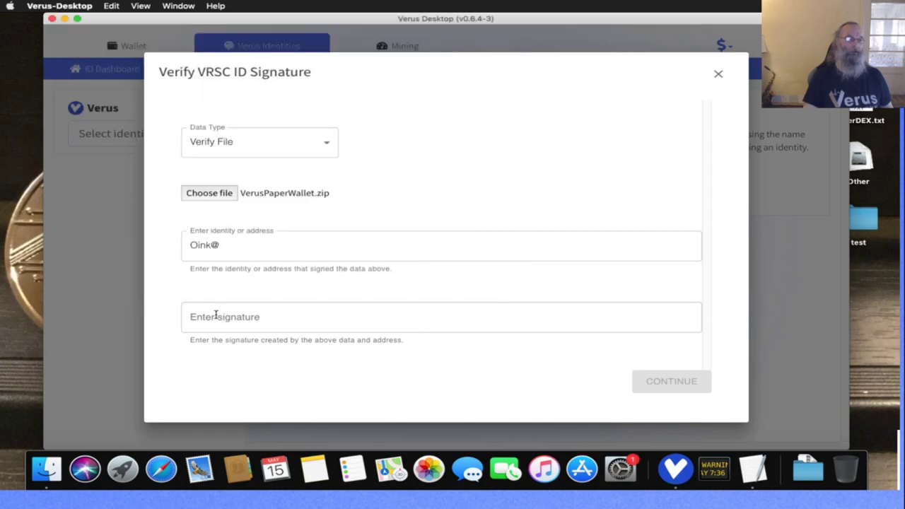
click(216, 316)
right_click(190, 307)
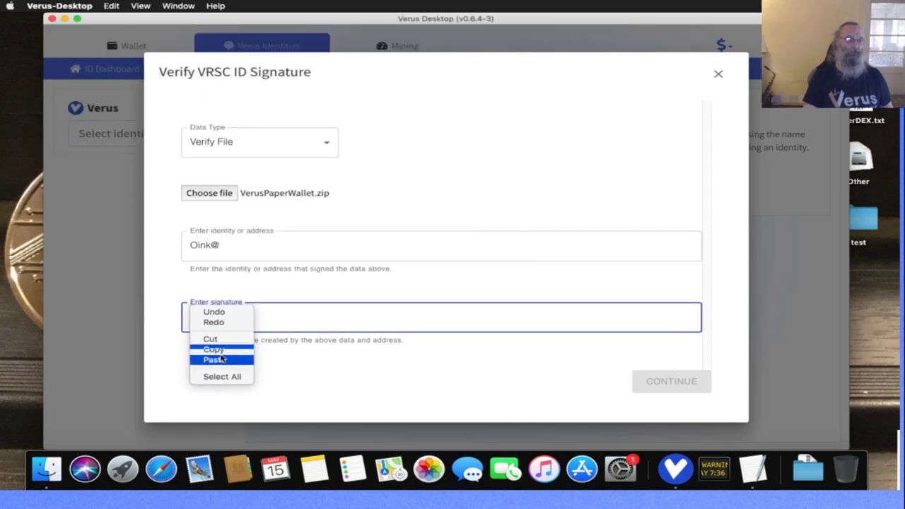
click(214, 359)
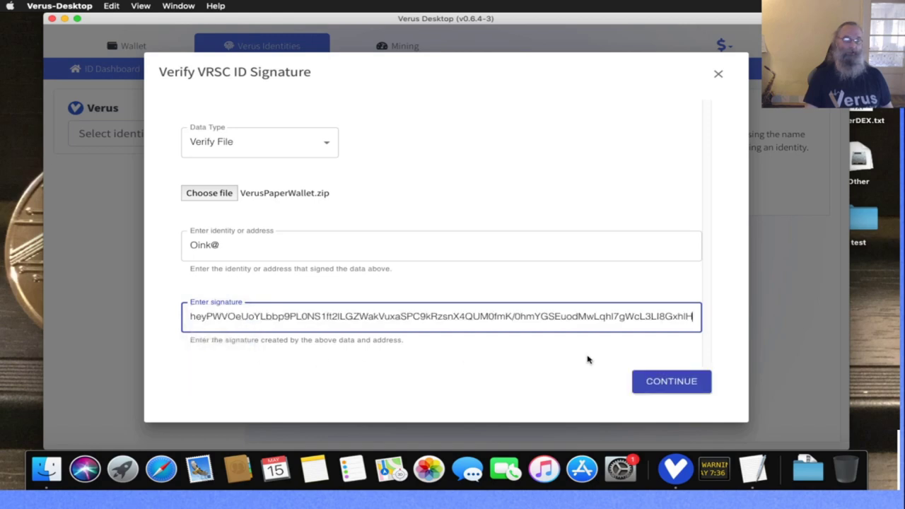
click(667, 382)
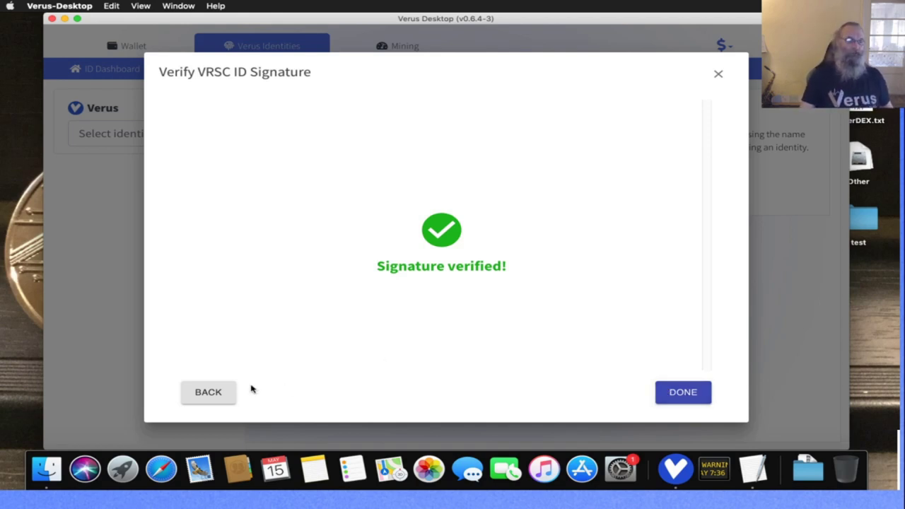
Step: Return to the form, set Verify File again, and reload VerusPaperWallet.zip
click(219, 397)
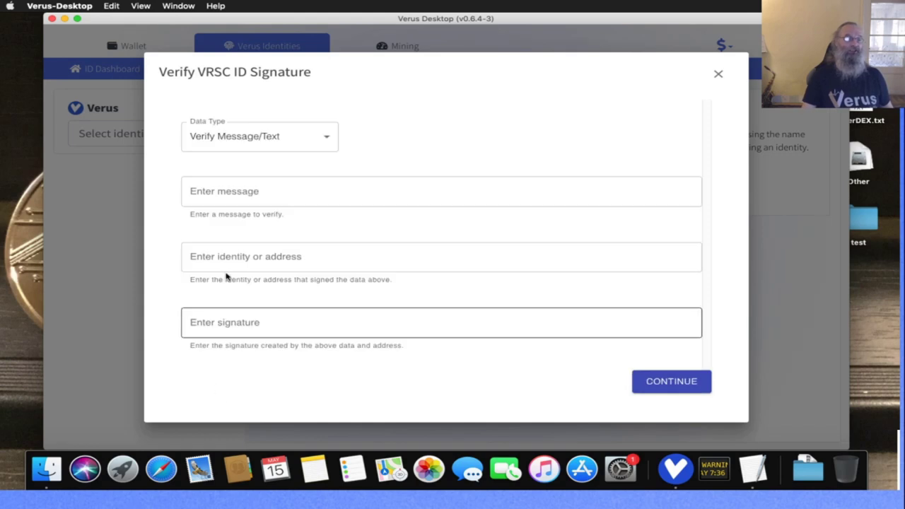
click(287, 139)
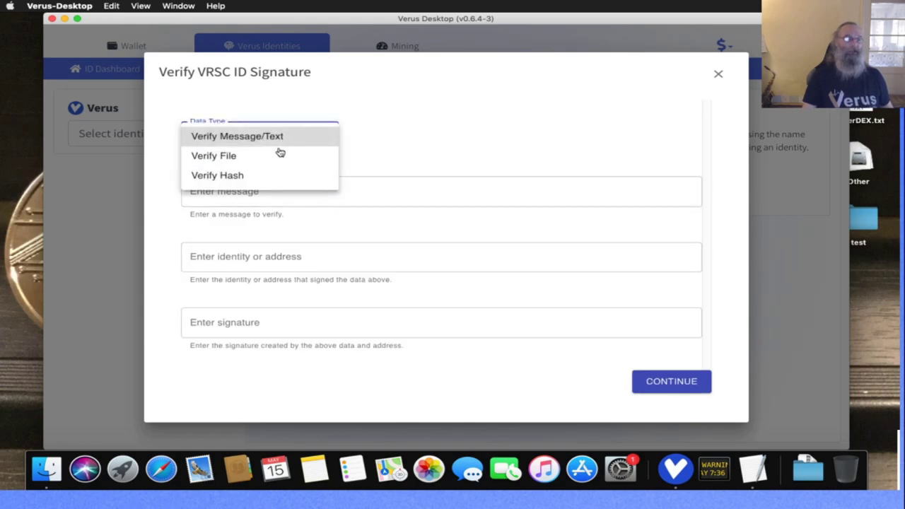
click(270, 157)
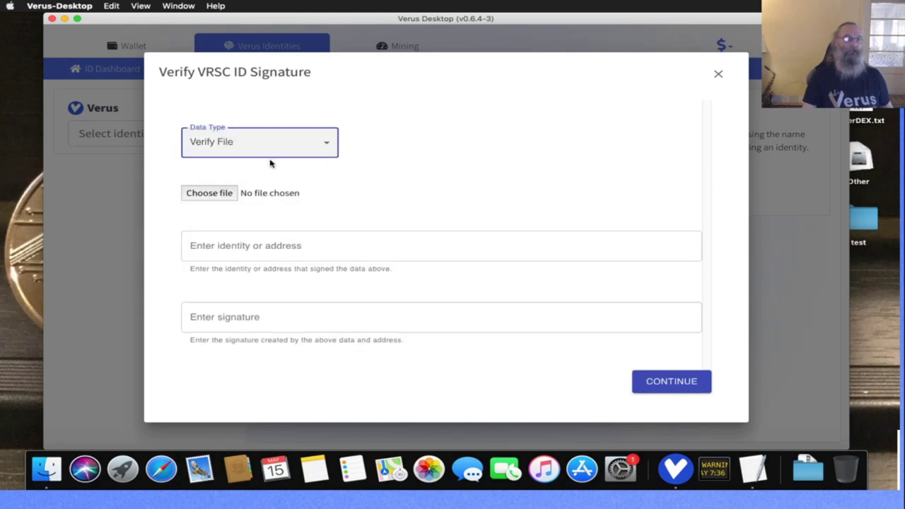
click(210, 195)
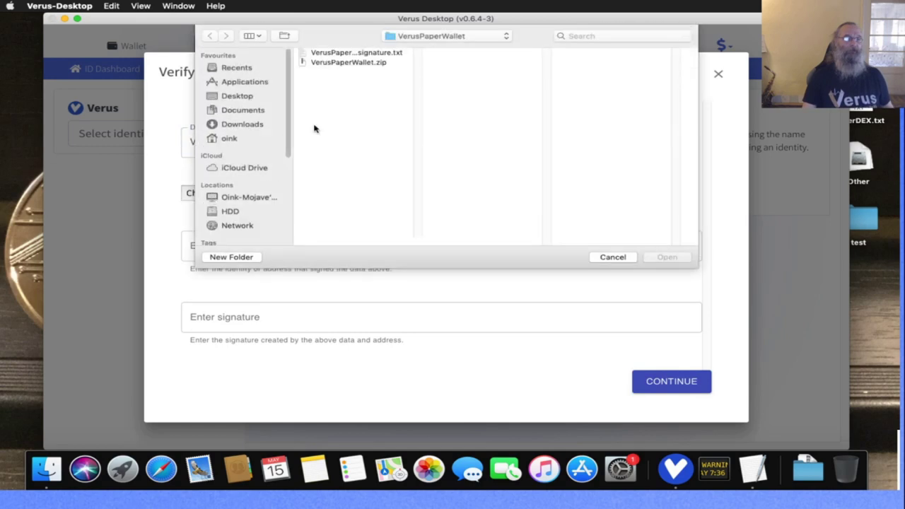
click(365, 64)
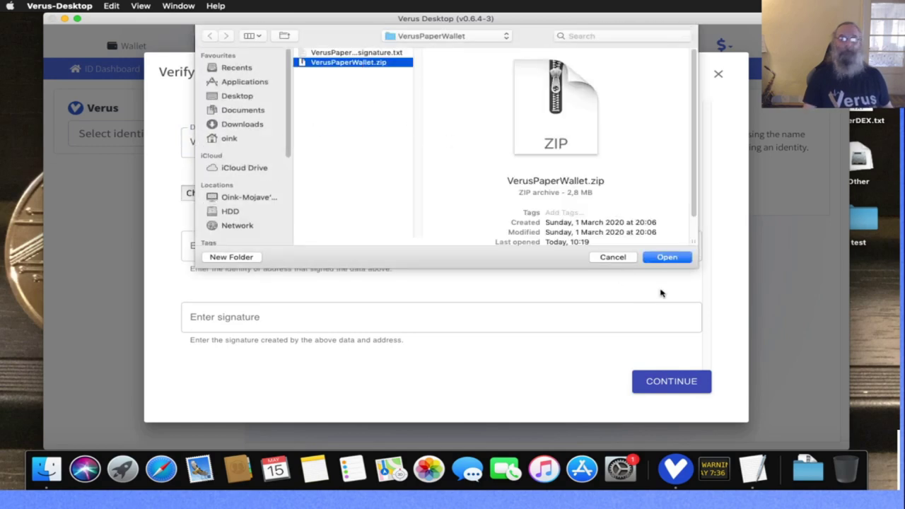
click(668, 257)
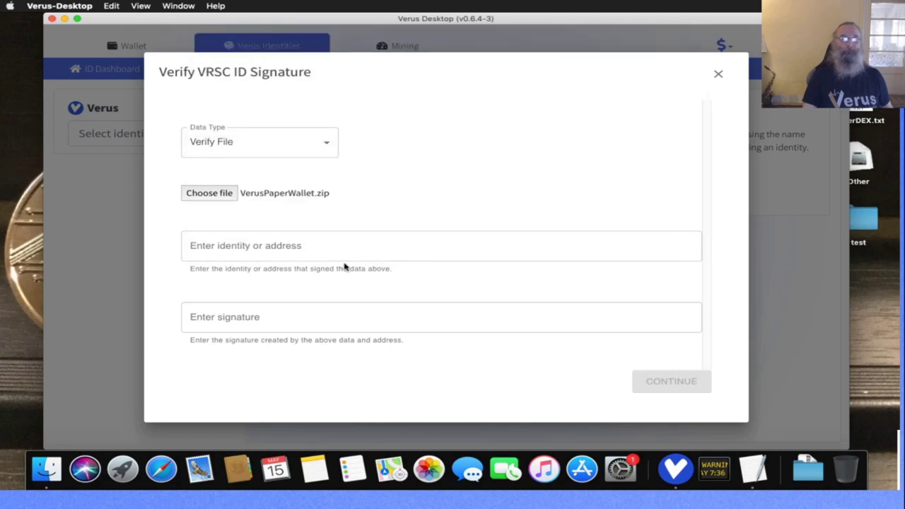
Step: Enter the signer identity, paste the signature, and change its final character to A
click(303, 248)
text(Oink@)
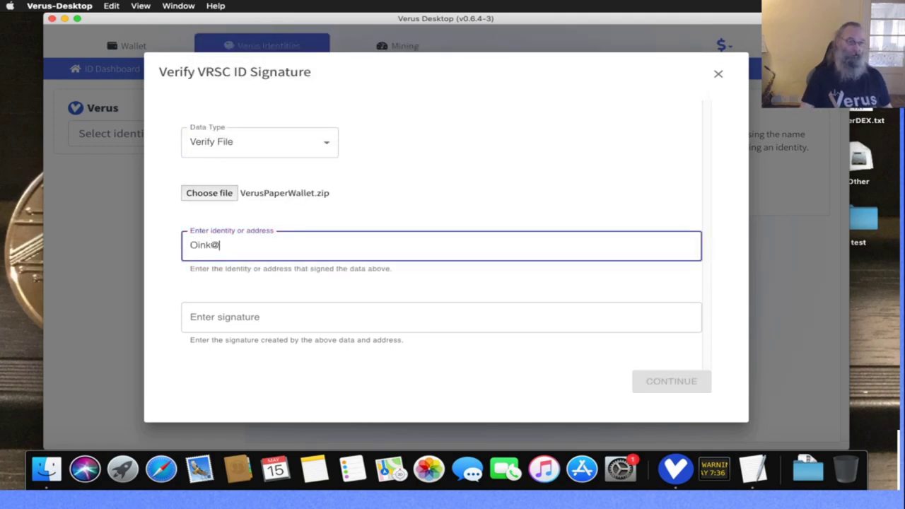
click(292, 327)
right_click(293, 328)
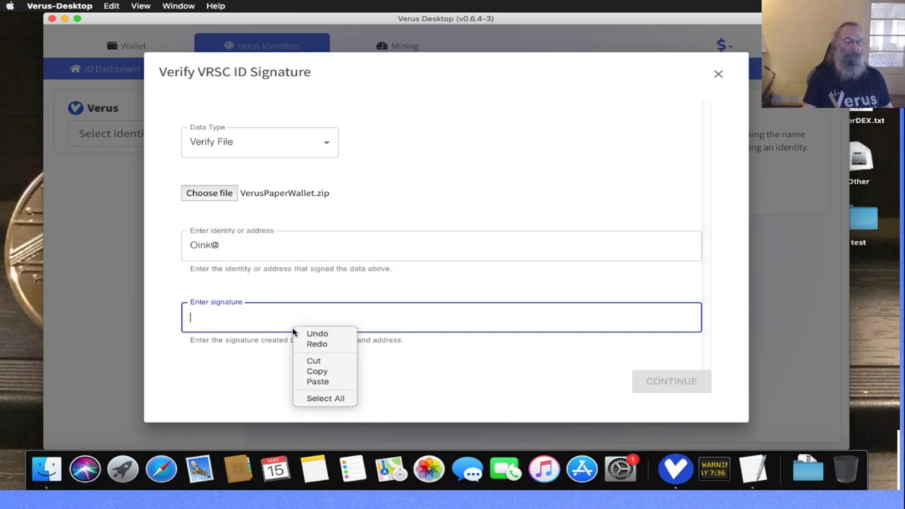
click(337, 381)
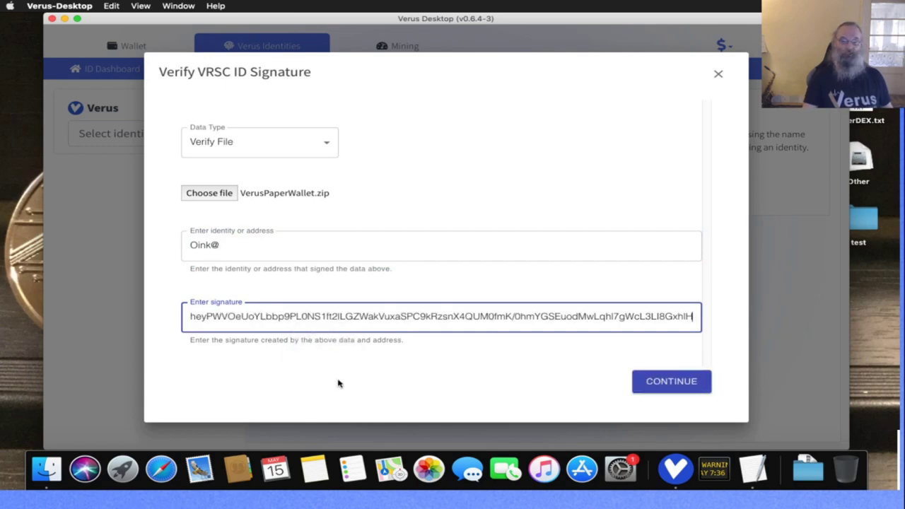
key(shift+Left)
text(A)
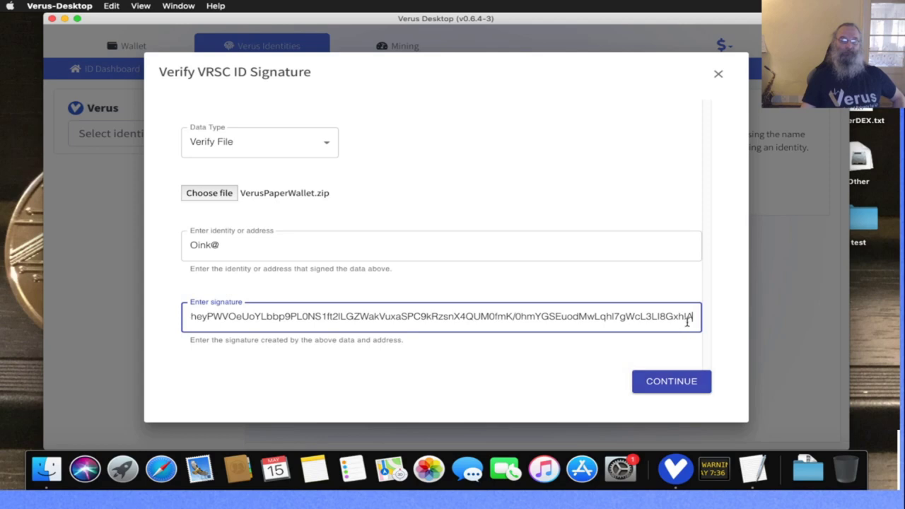
Step: Run the check with the altered signature, see it fail to verify, and return to the form
click(673, 379)
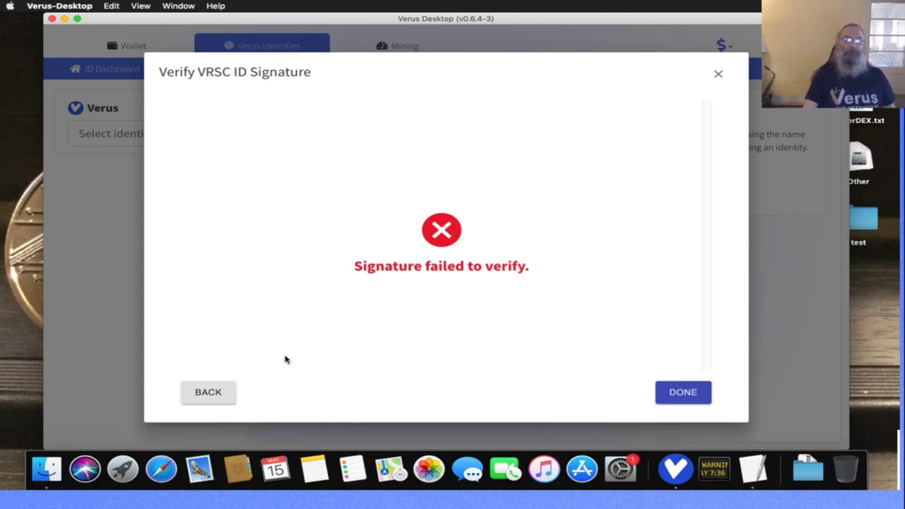
click(233, 399)
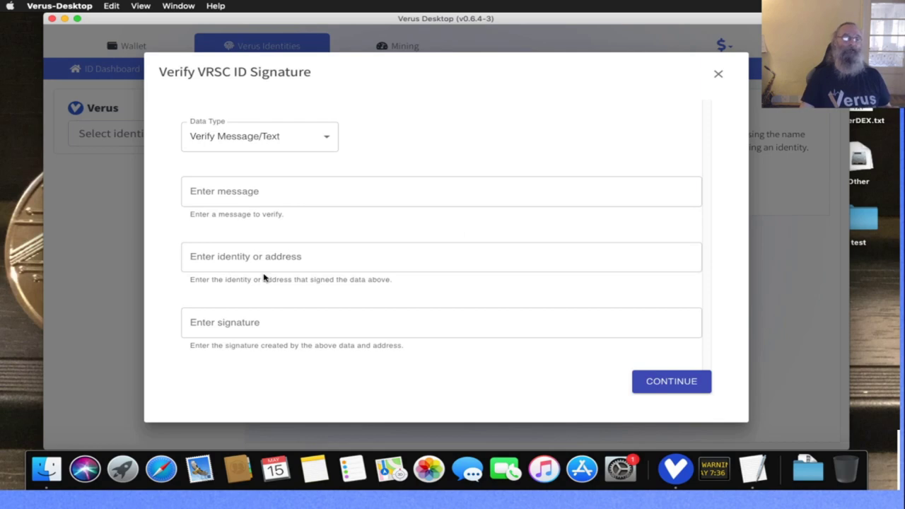
click(266, 263)
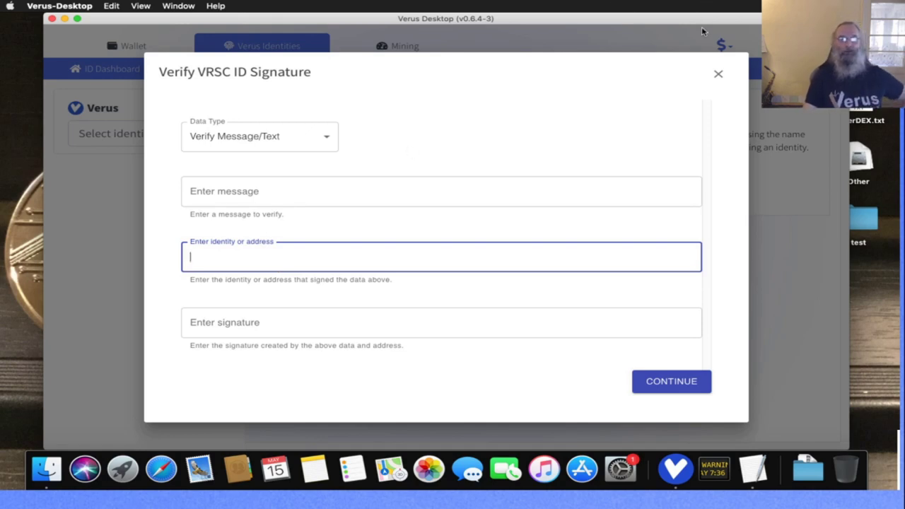
click(720, 75)
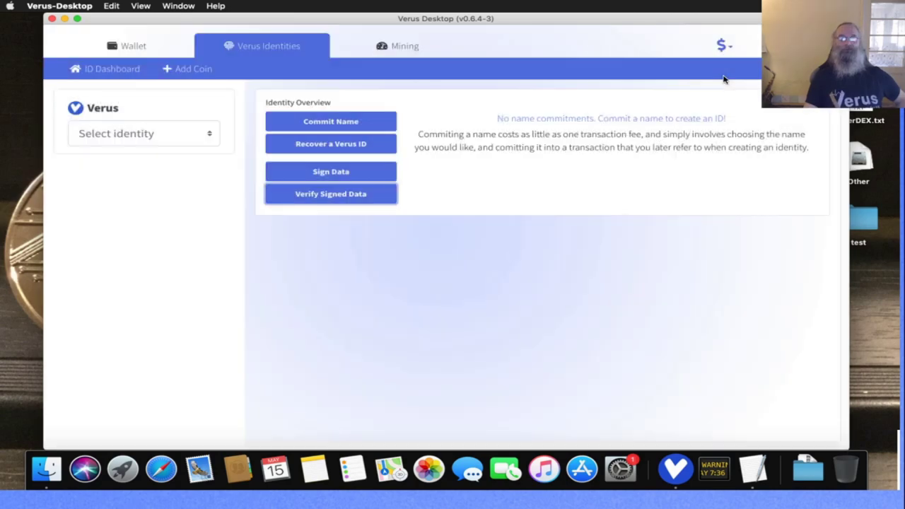